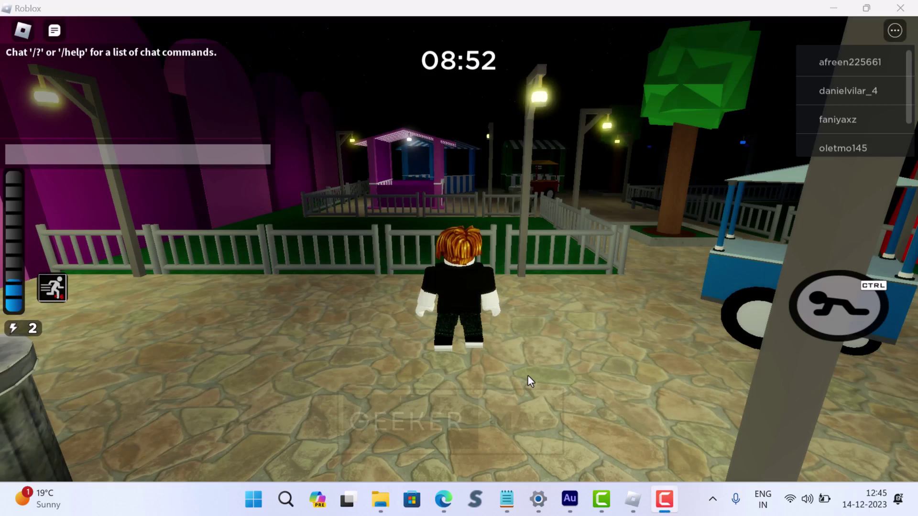
Focus the Roblox window and run and jump the avatar along the fence on the Piggy carnival map.
click(588, 359)
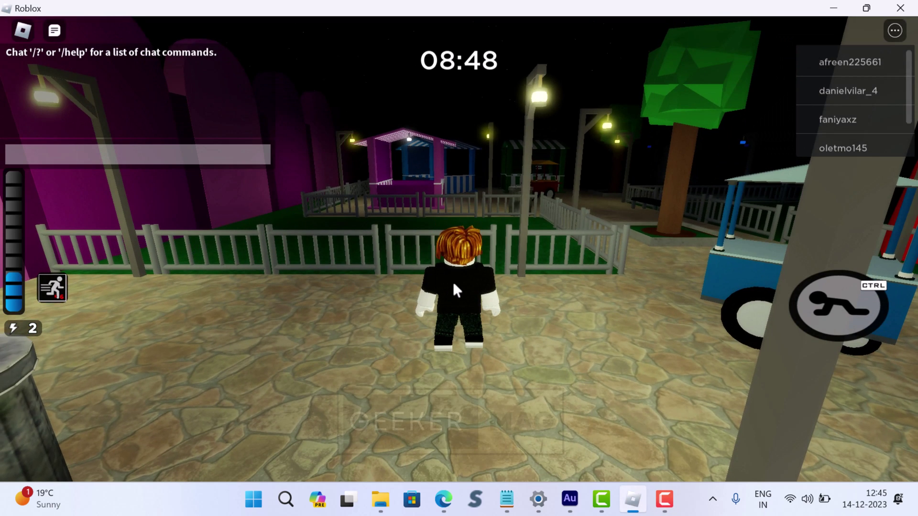
key(space)
key(w)
key(a)
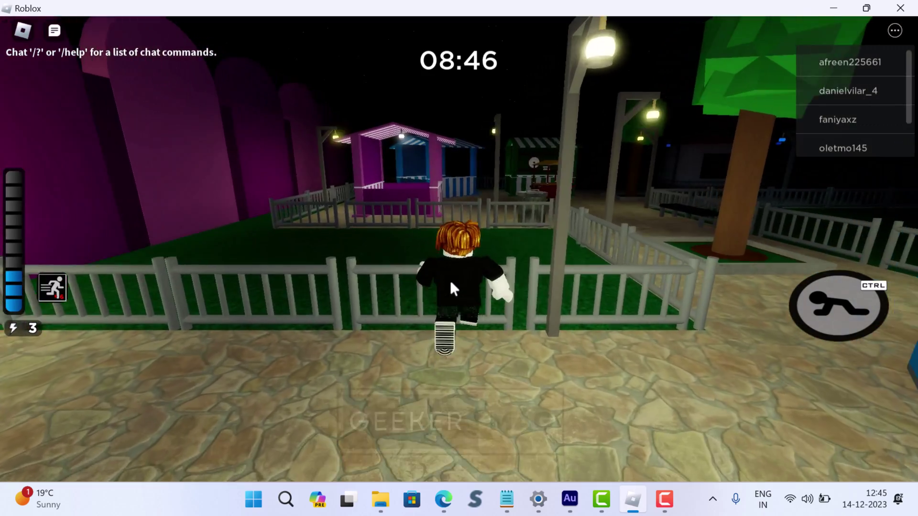
key(a)
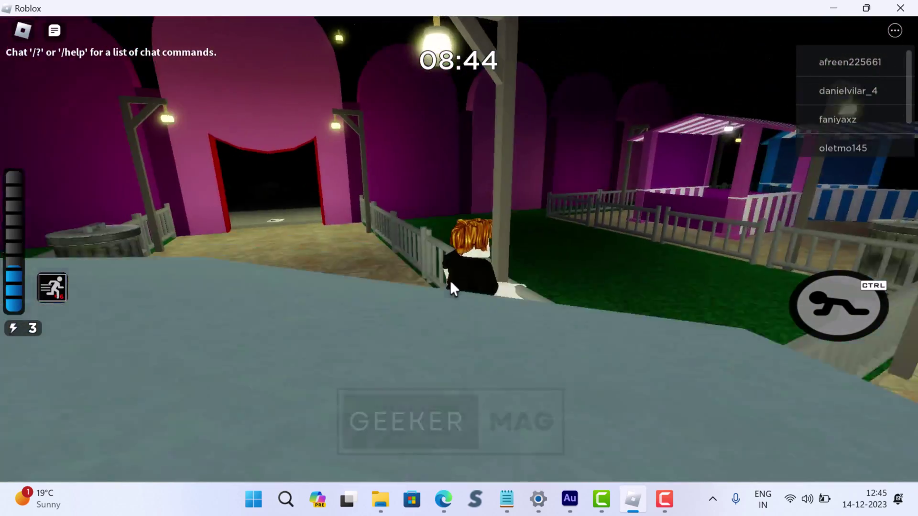
key(w)
key(space)
Walk the avatar past the striped tent toward the tree, stalls and building until error 403 appears.
key(d)
key(w)
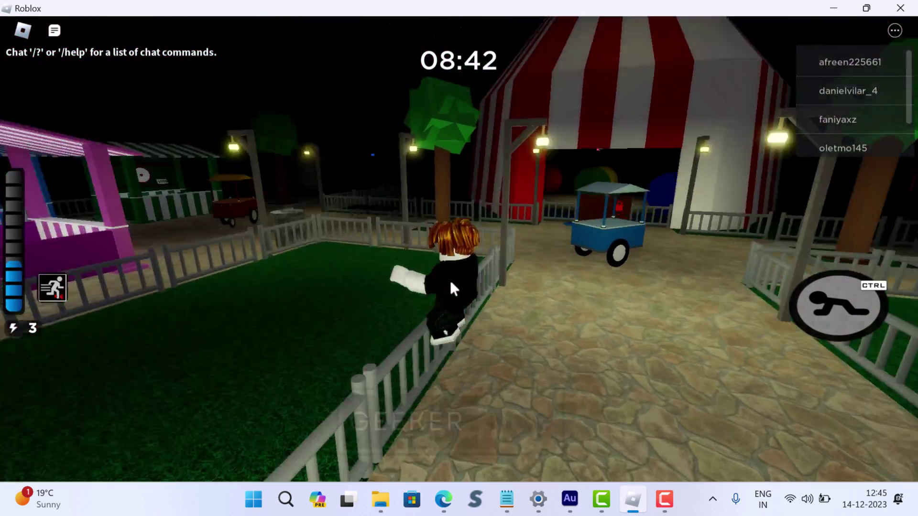
key(a)
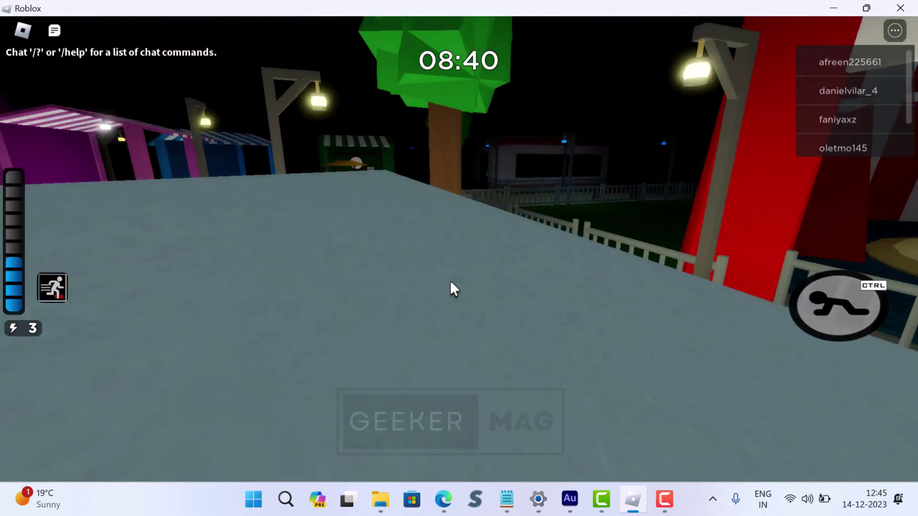
key(w)
key(w)
key(a)
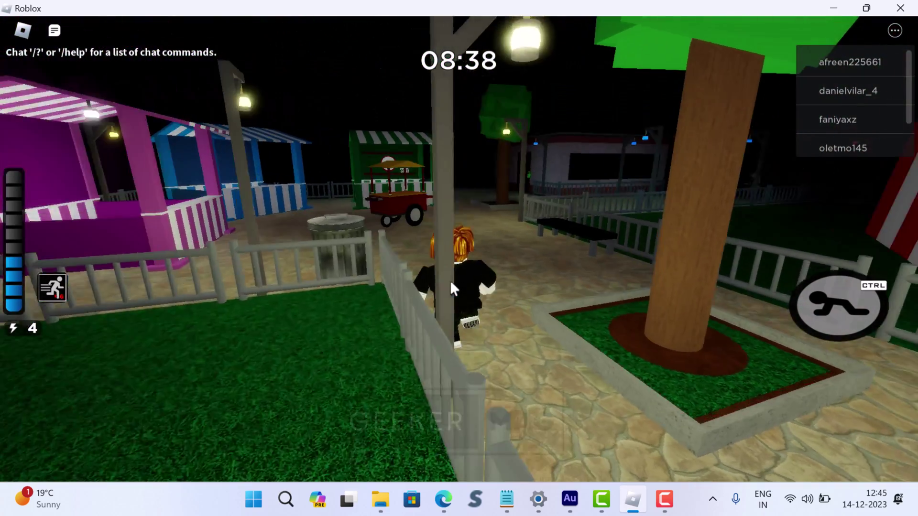
key(w)
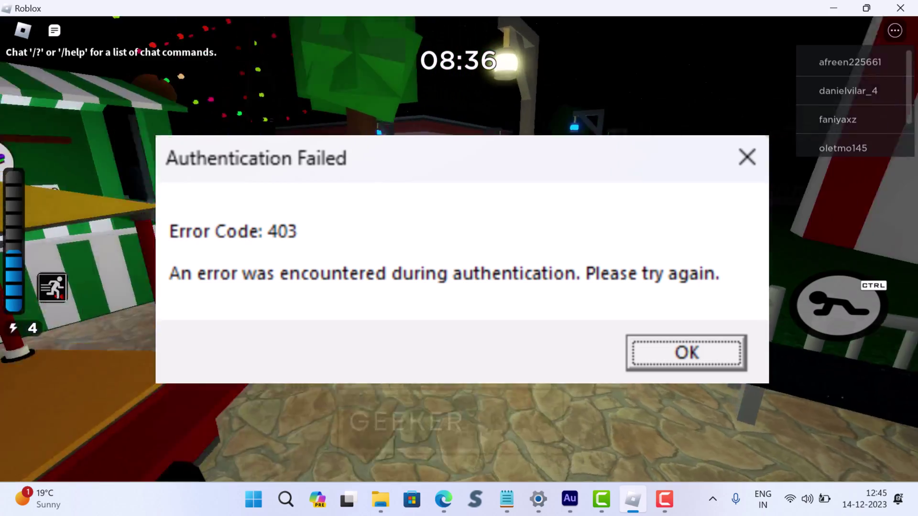
key(w)
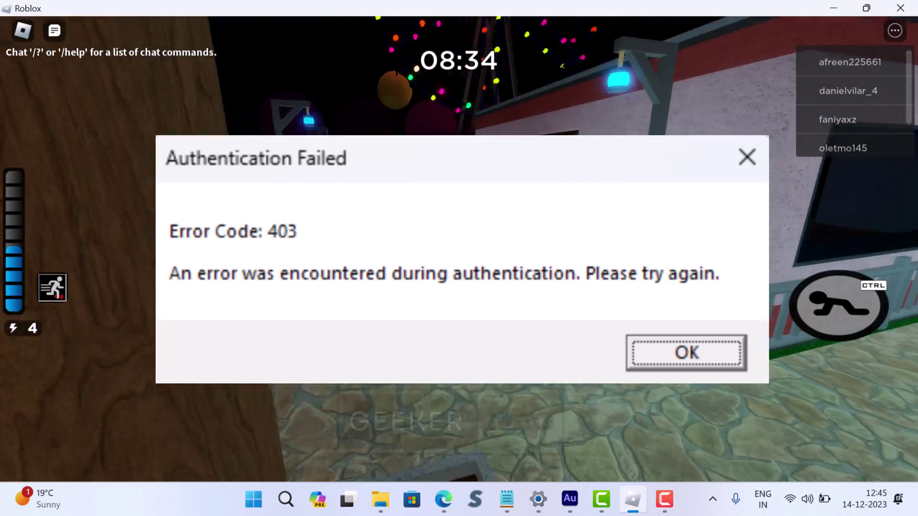
key(w)
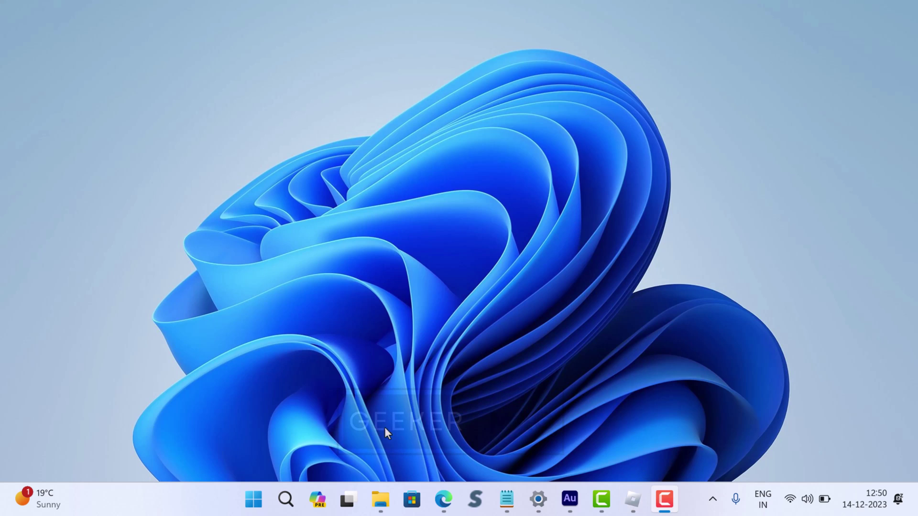
End the Roblox Game Client process in Task Manager, opened from the taskbar menu.
right_click(171, 502)
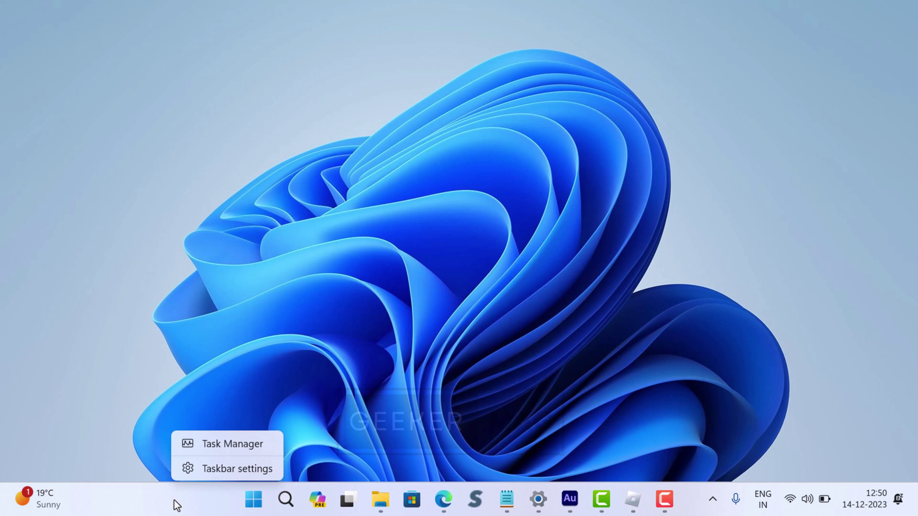
click(201, 453)
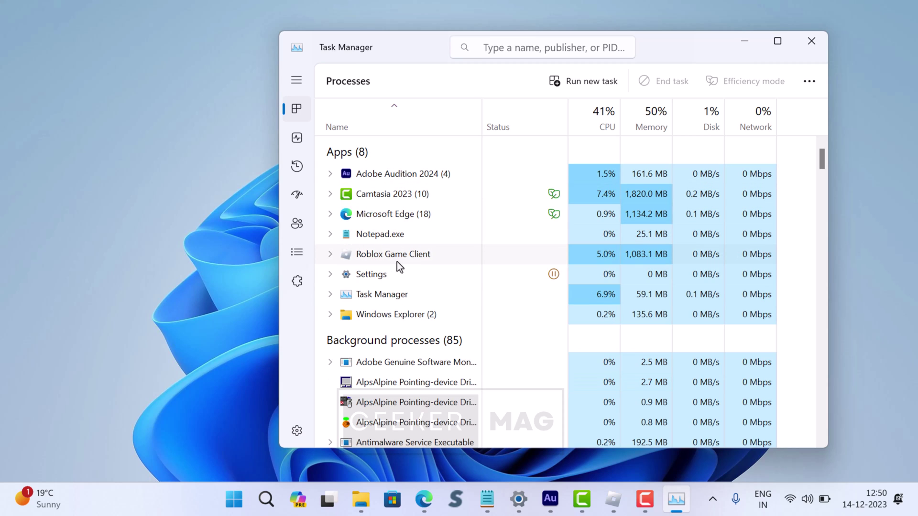
right_click(440, 255)
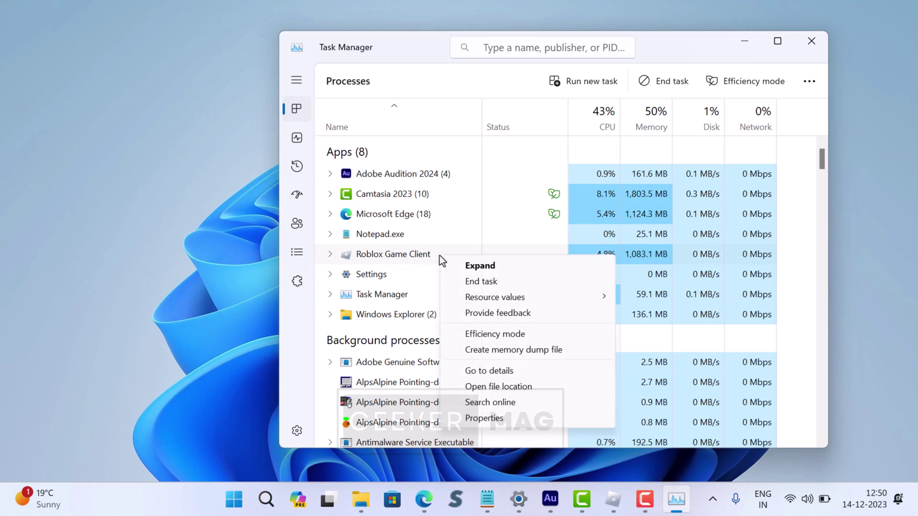
click(460, 287)
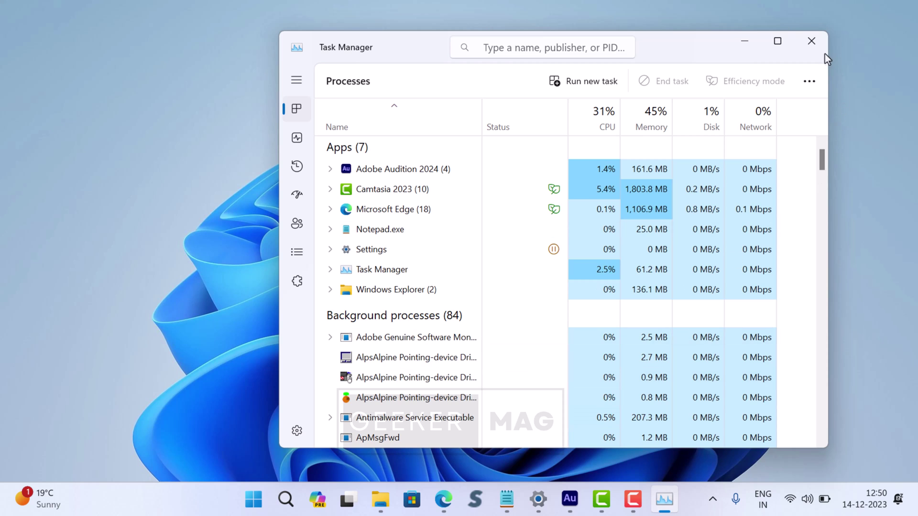
Close Task Manager, open the Run dialog via Search, centre it and select its Open entry.
click(812, 41)
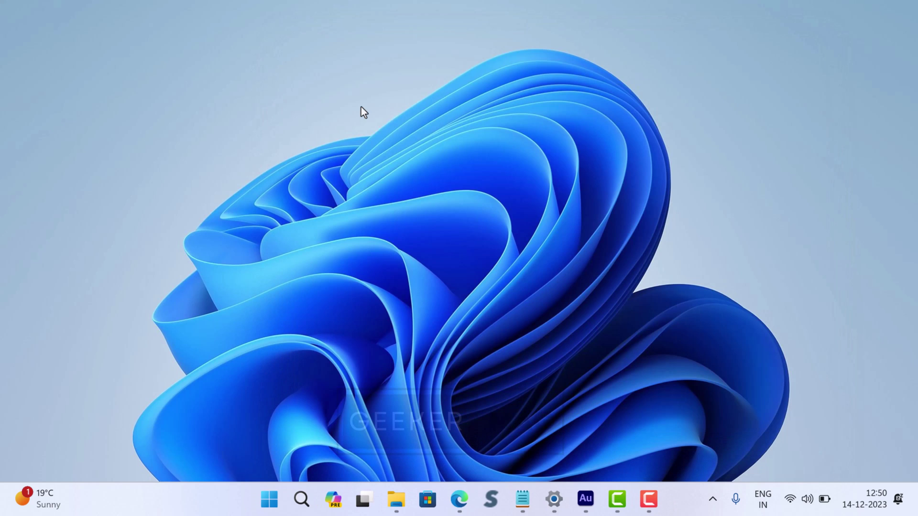
click(292, 509)
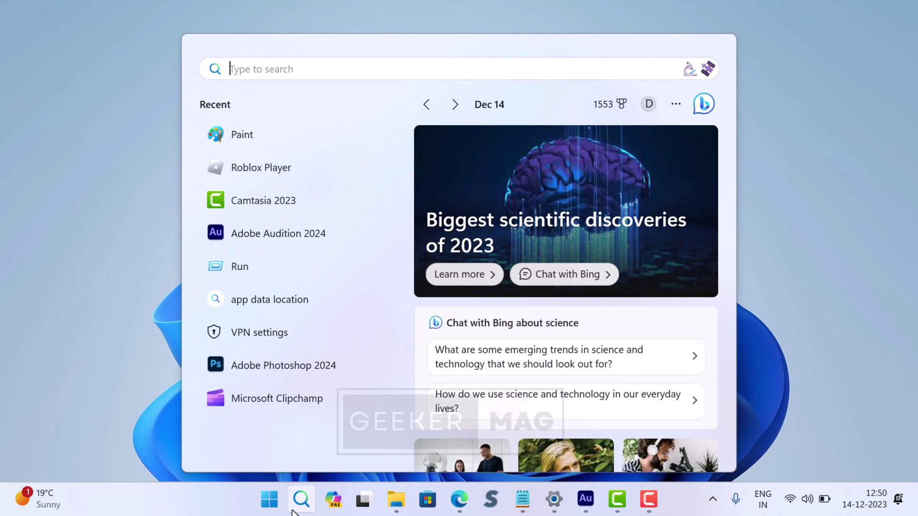
text(run)
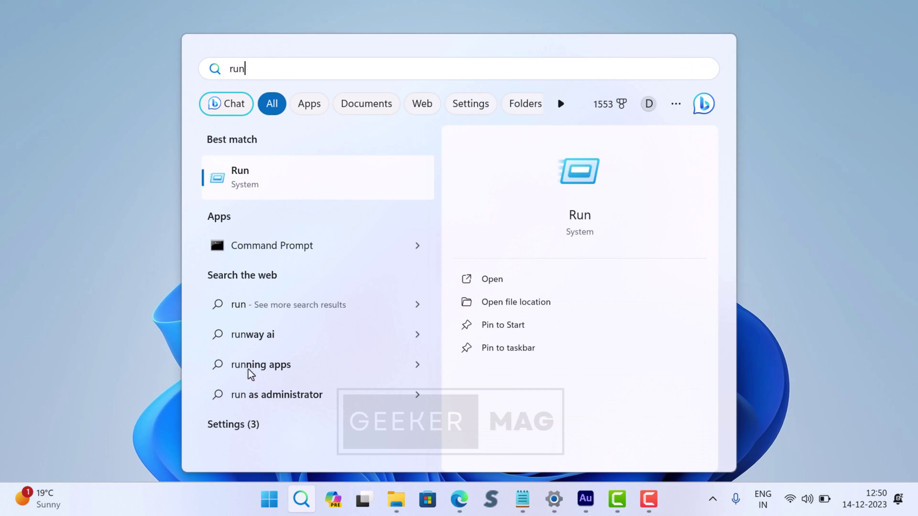
click(276, 182)
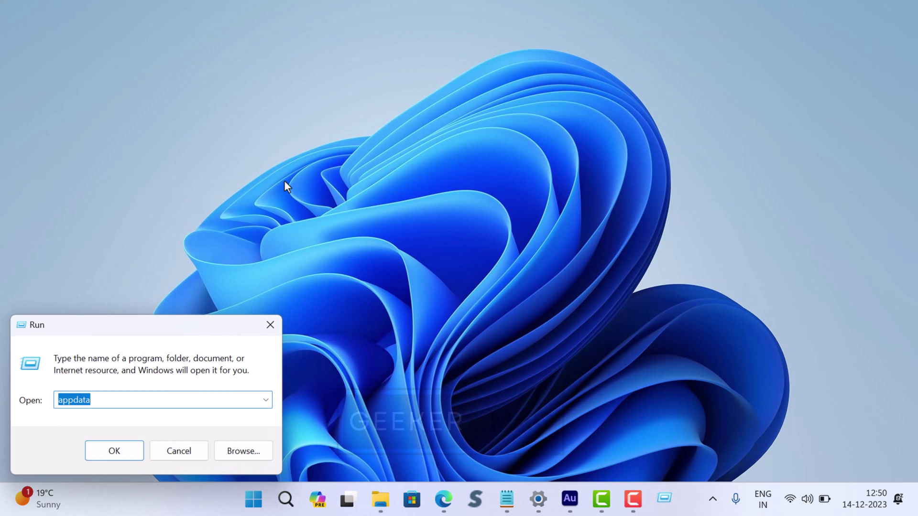
drag(165, 329, 384, 217)
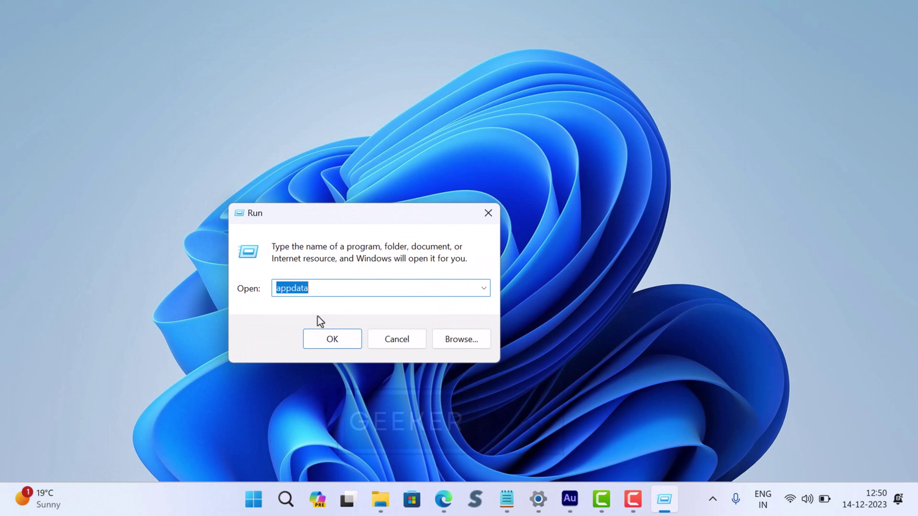
drag(320, 289, 272, 290)
Run appdata and navigate into the Local\Roblox folder in File Explorer.
text(appdata)
key(Return)
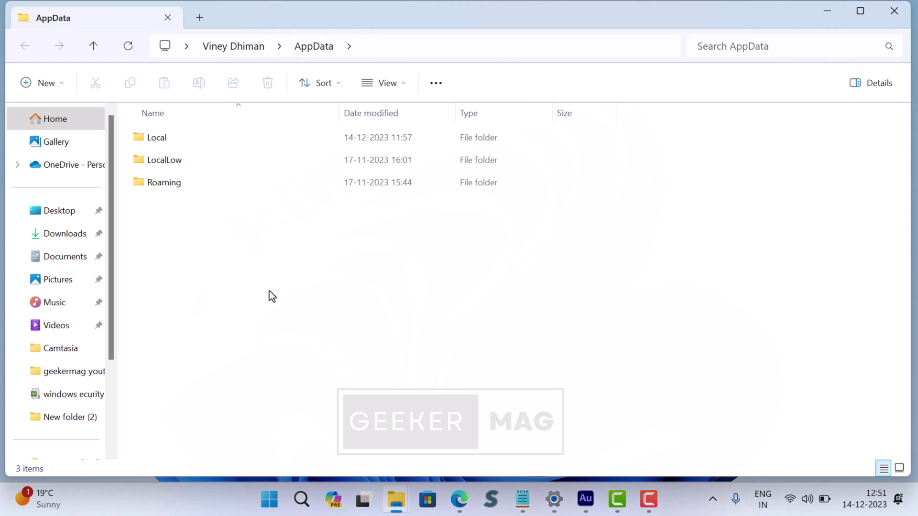
double_click(171, 139)
scroll(211, 267, down, 3)
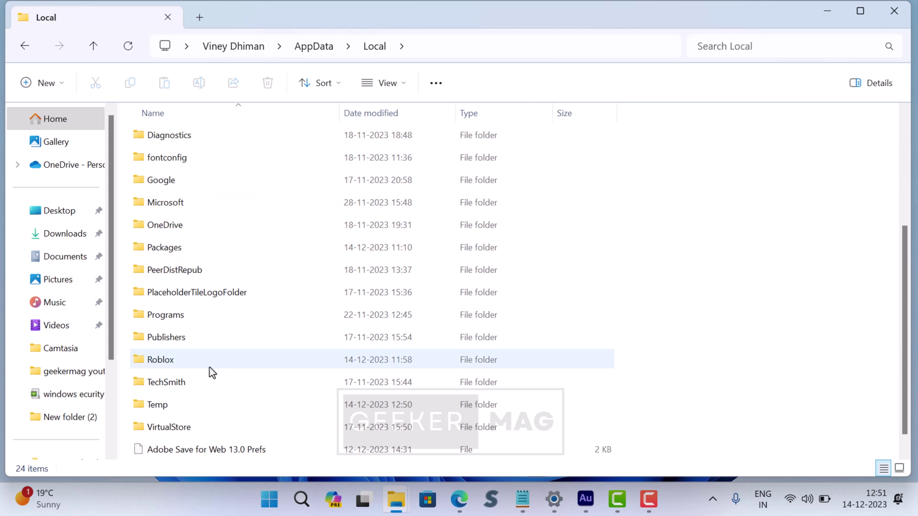
double_click(209, 363)
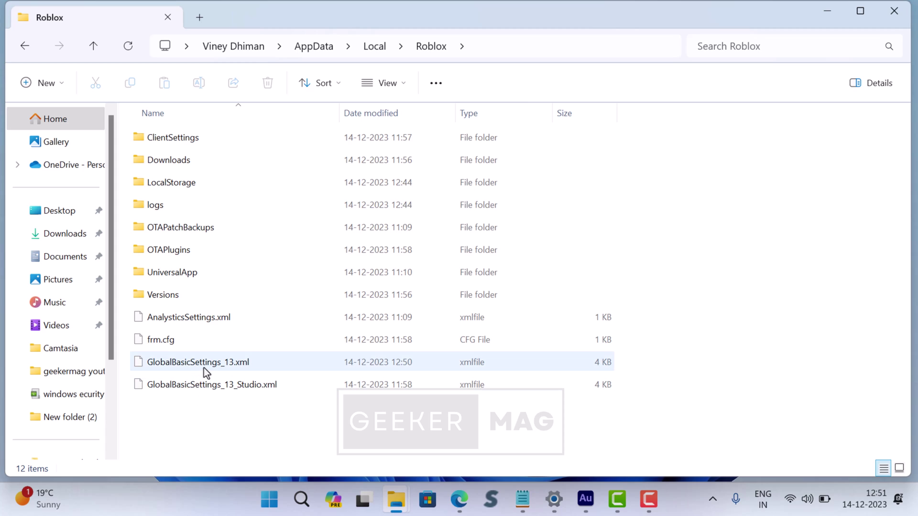
Delete GlobalBasicSettings_13.xml and GlobalBasicSettings_13_Studio.xml, then close File Explorer.
click(196, 385)
ctrl+click(189, 362)
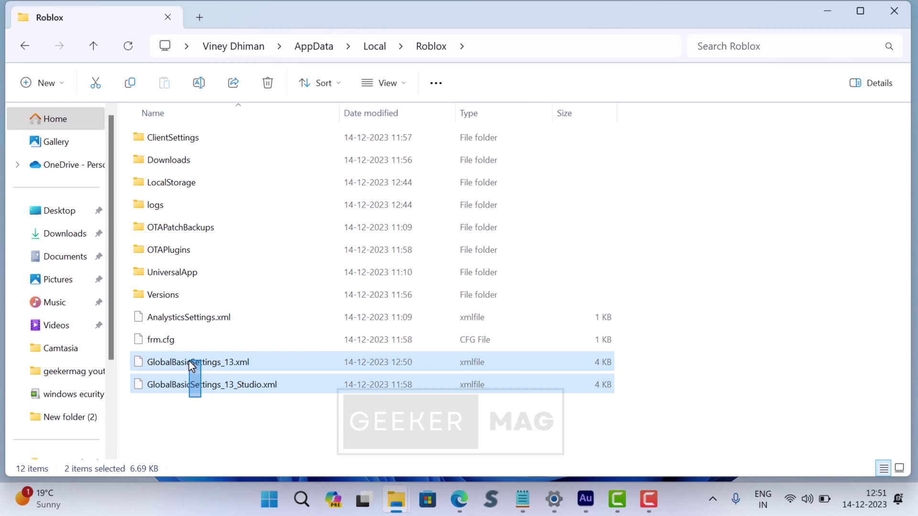
right_click(220, 365)
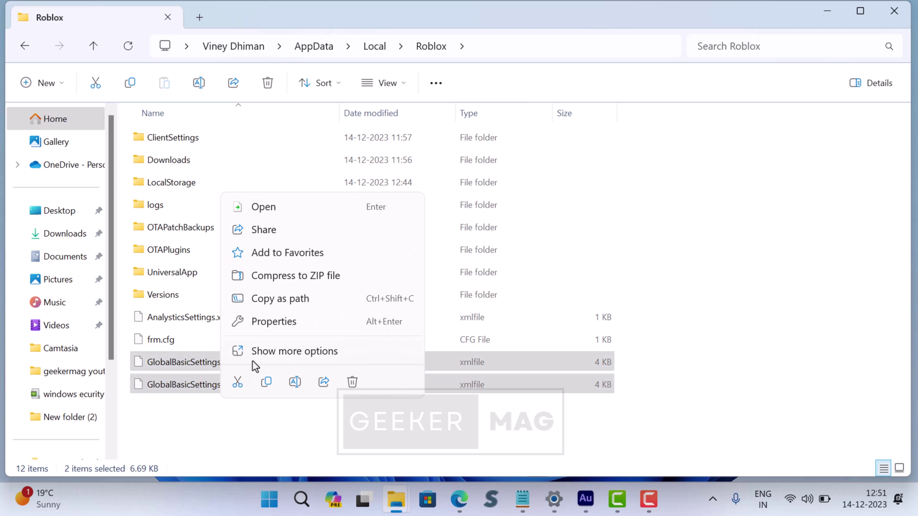
click(352, 382)
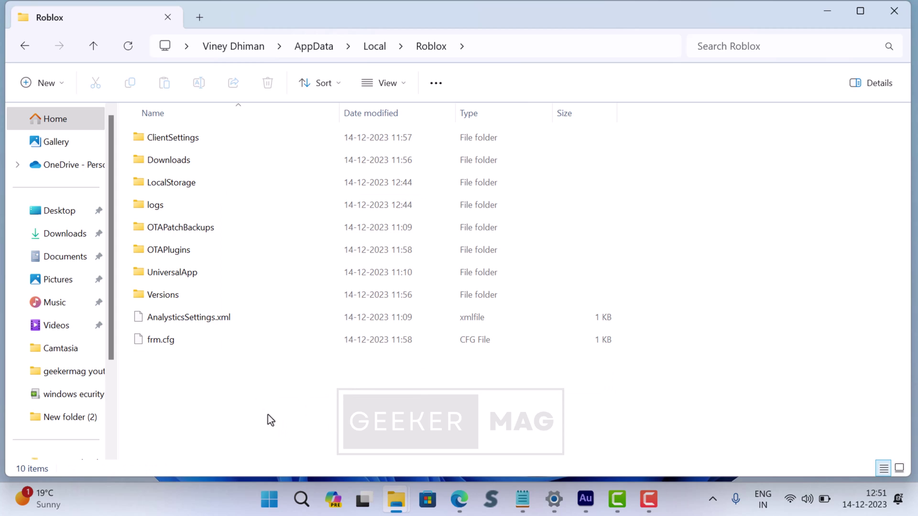
click(895, 11)
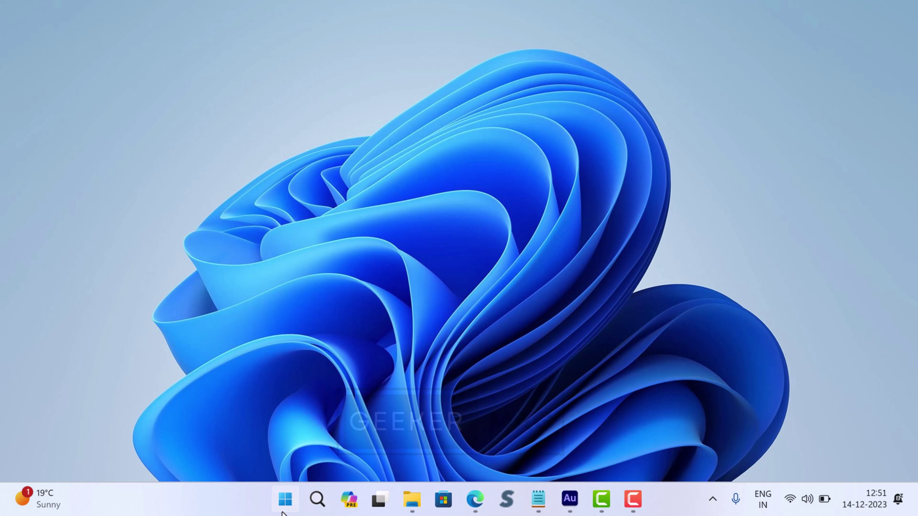
Open Settings > Apps > Installed apps and scroll down to the Roblox Player and Studio entries.
right_click(285, 500)
click(291, 354)
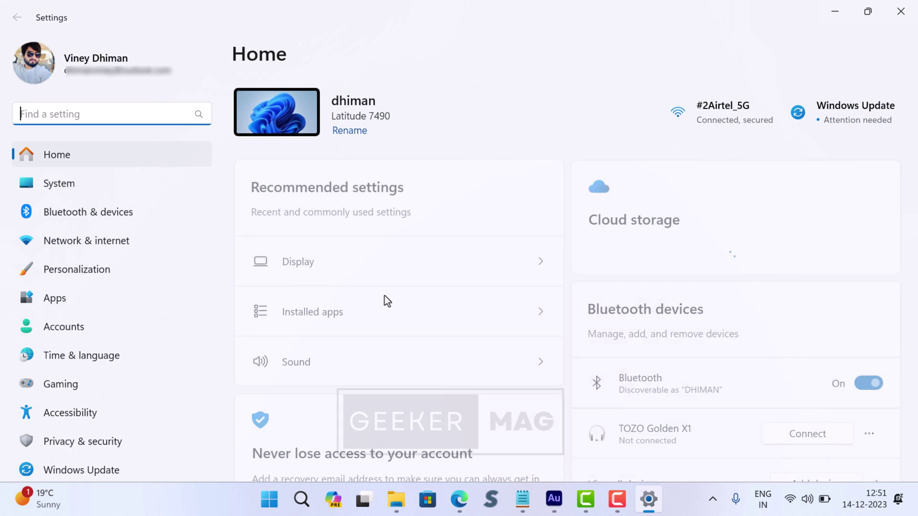
click(147, 298)
click(381, 124)
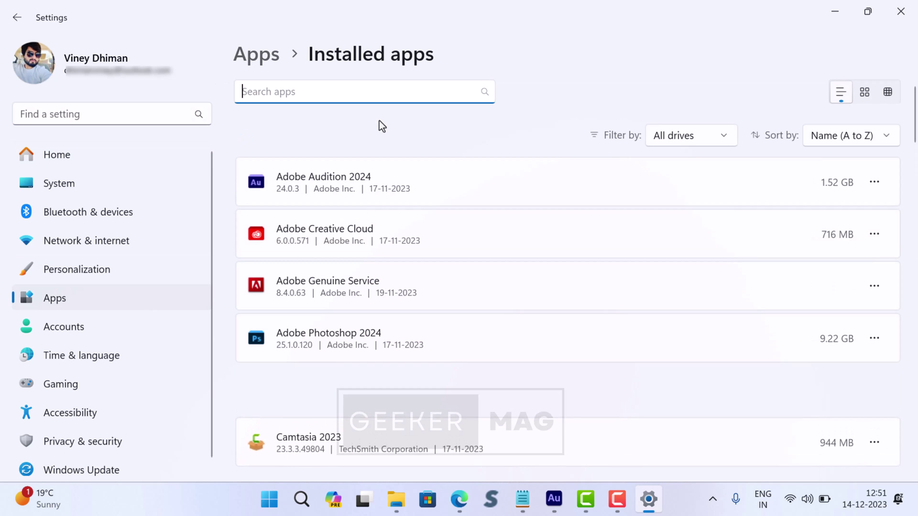
scroll(394, 235, down, 3)
scroll(395, 236, down, 20)
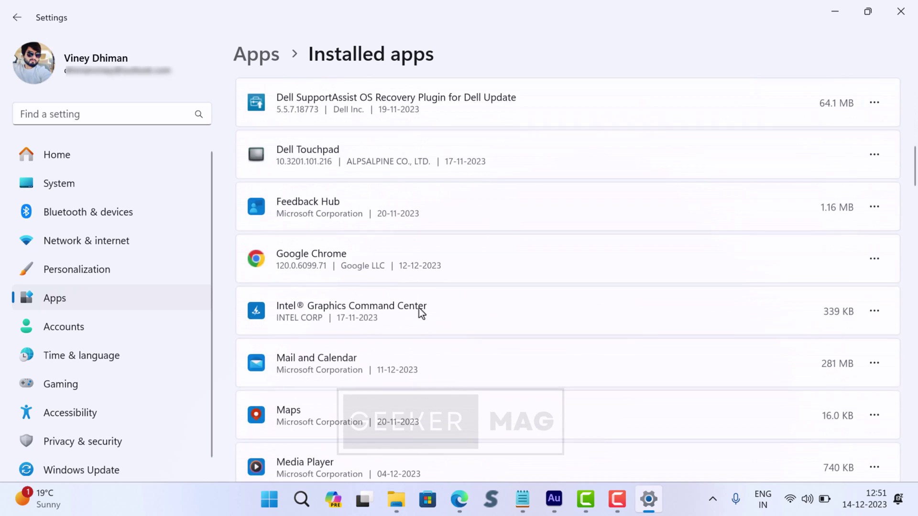
scroll(423, 337, down, 13)
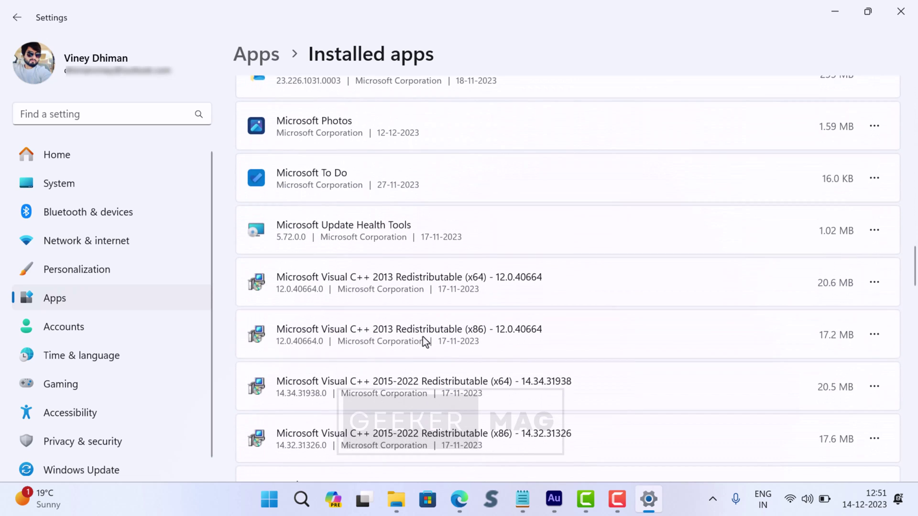
scroll(422, 337, down, 10)
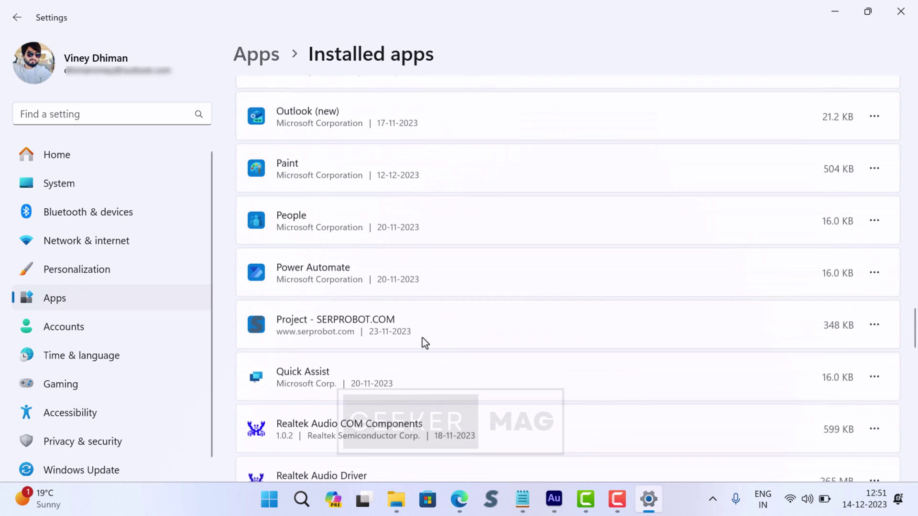
scroll(422, 337, down, 3)
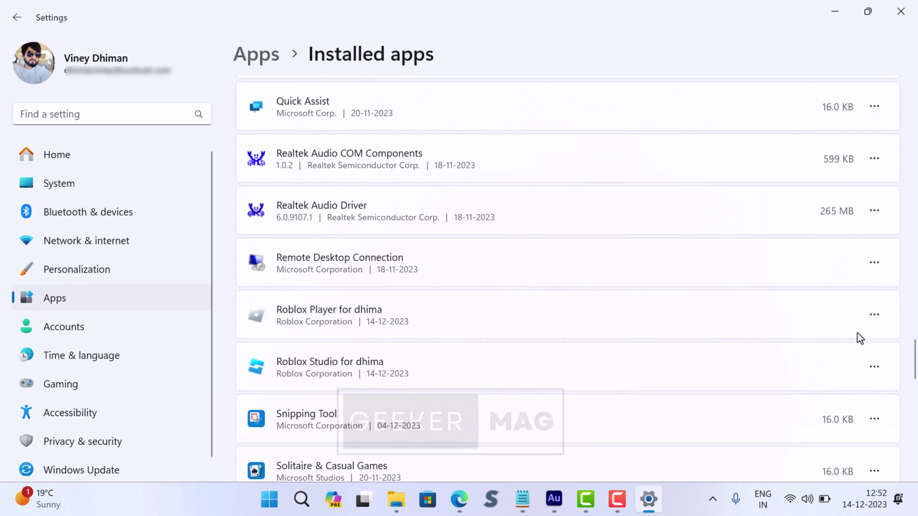
Uninstall Roblox Player and dismiss its confirmation message.
click(875, 318)
click(728, 368)
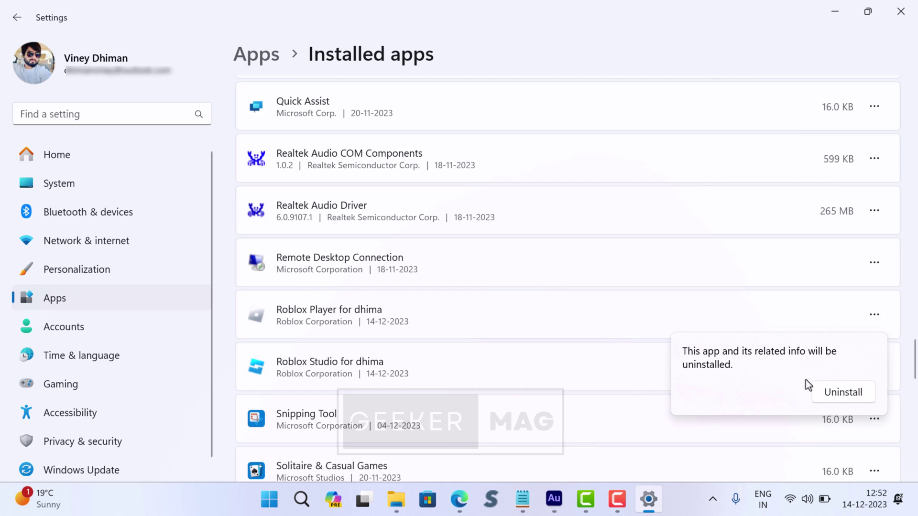
click(836, 395)
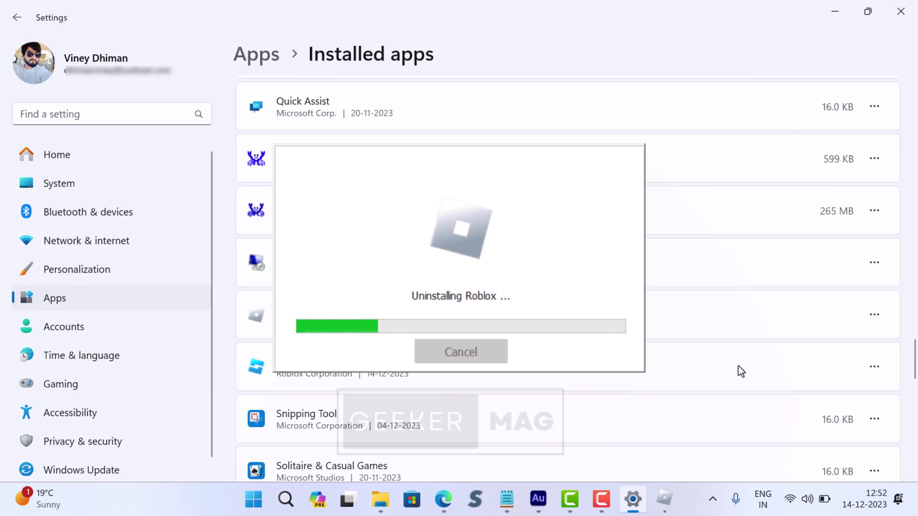
click(514, 300)
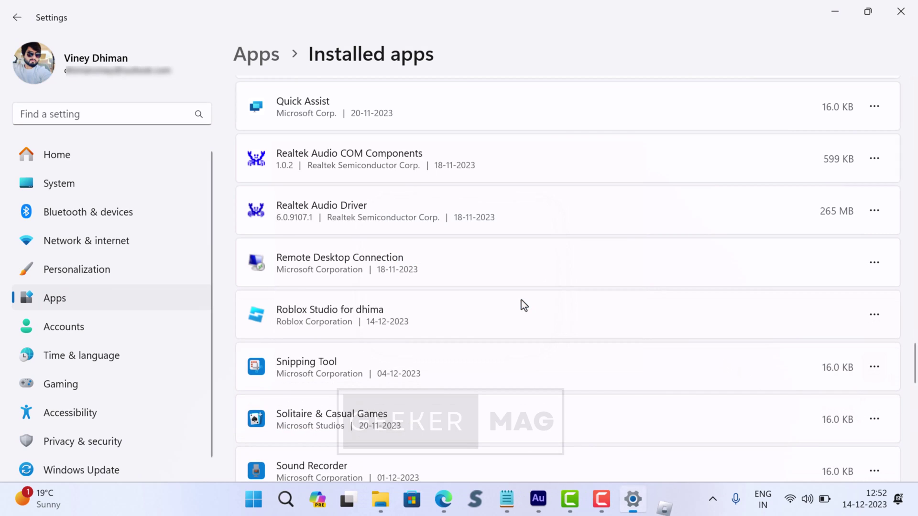
Uninstall Roblox Studio, dismiss its message, and close Windows Settings.
click(874, 314)
click(766, 369)
click(837, 392)
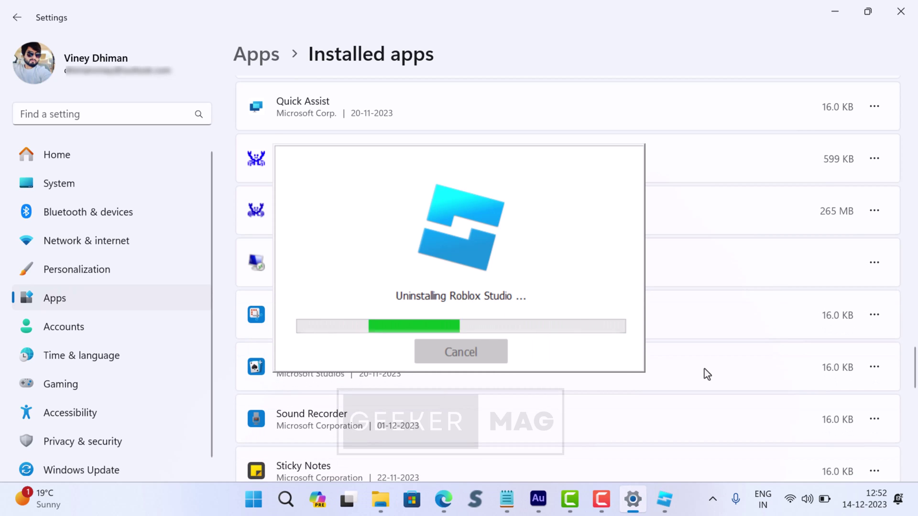
click(527, 300)
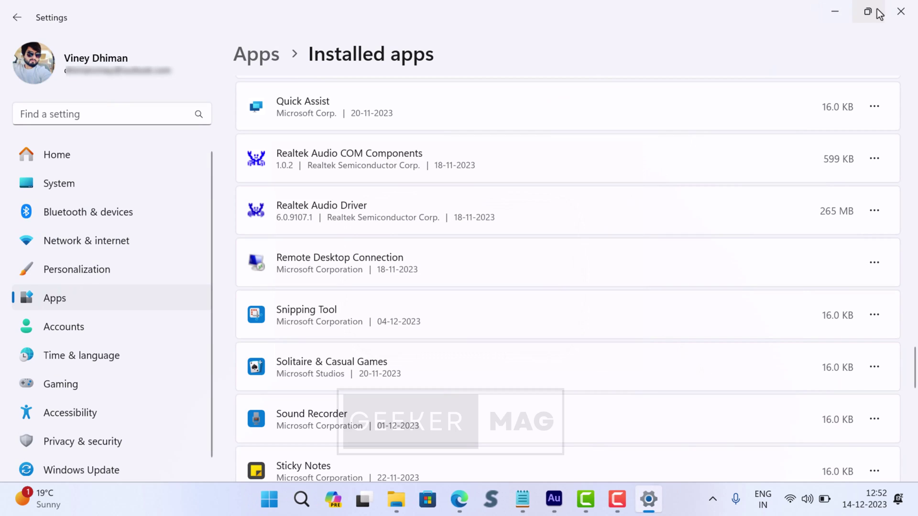
click(901, 11)
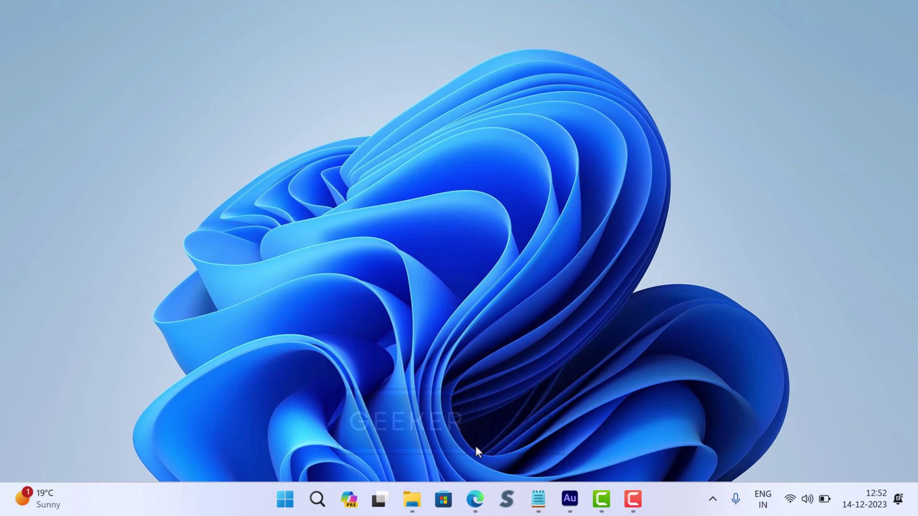
Launch Microsoft Edge and load roblox.com.
click(475, 499)
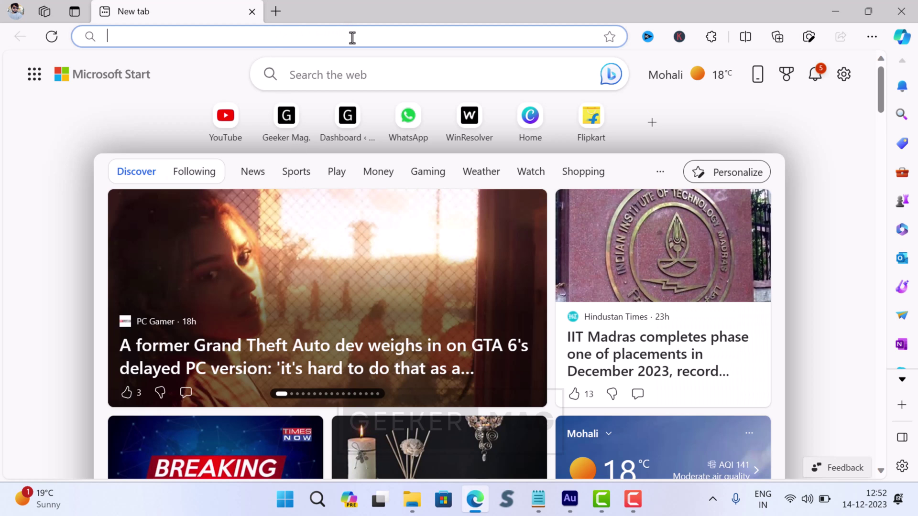
text(roblo)
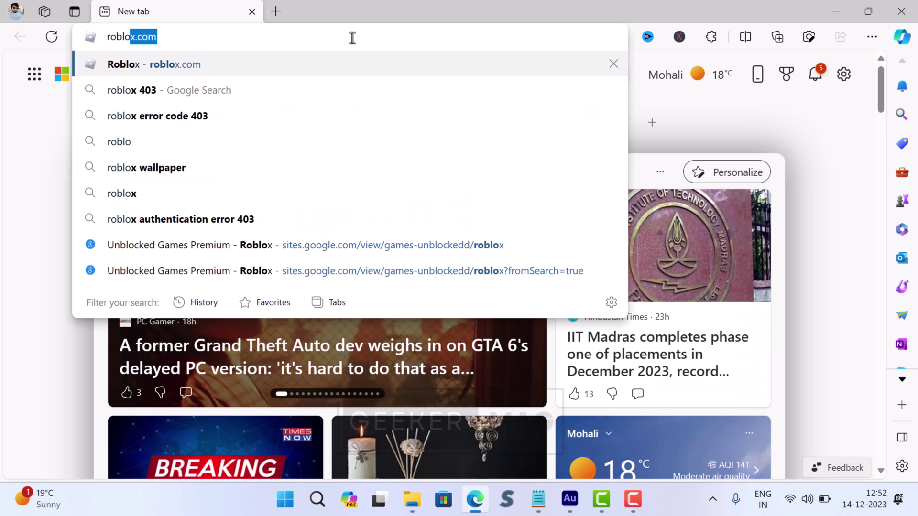
text(x.com)
key(Return)
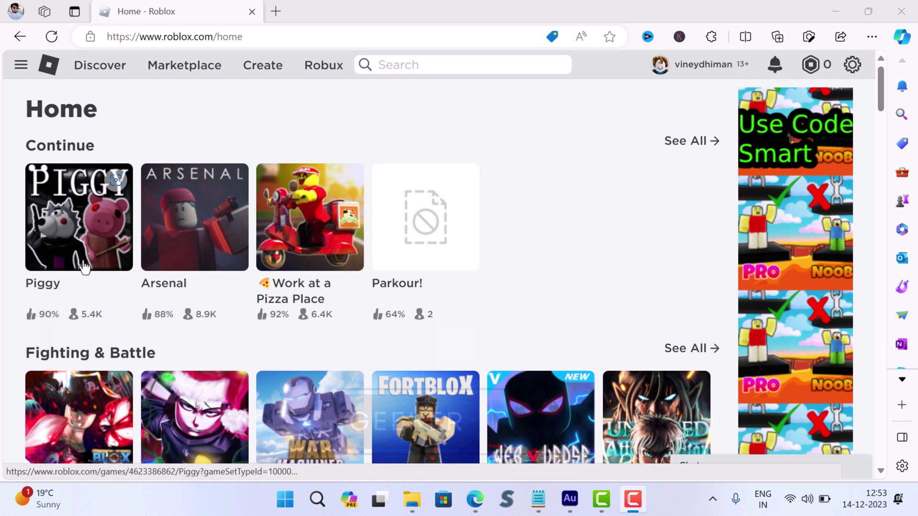
On the Piggy game page, press Play and download the Roblox installer.
click(84, 236)
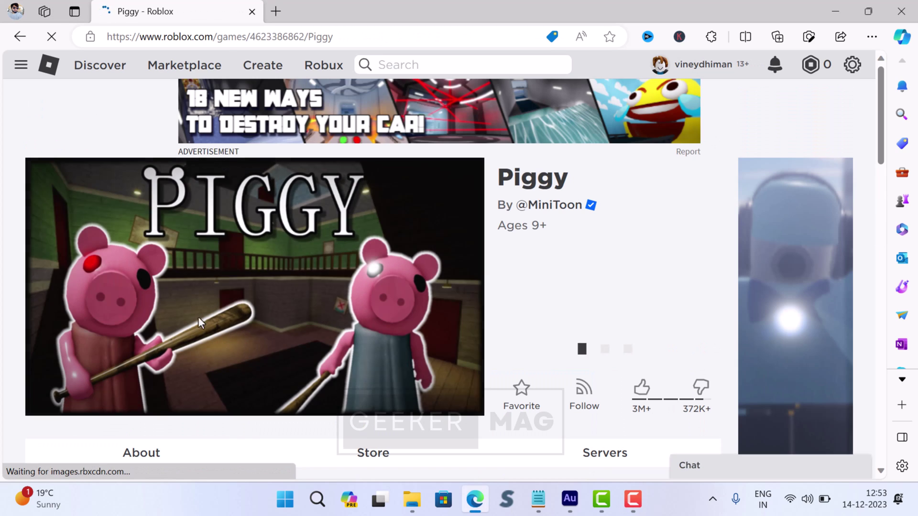
click(573, 356)
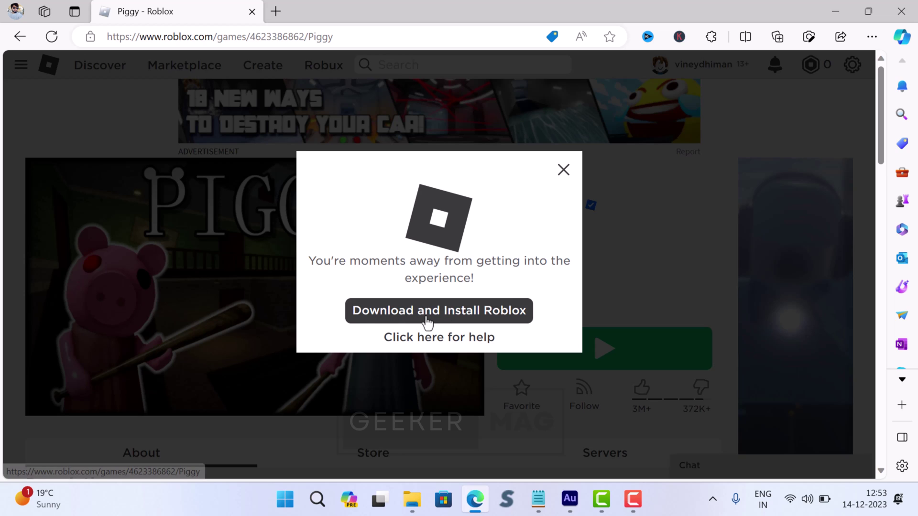
click(427, 324)
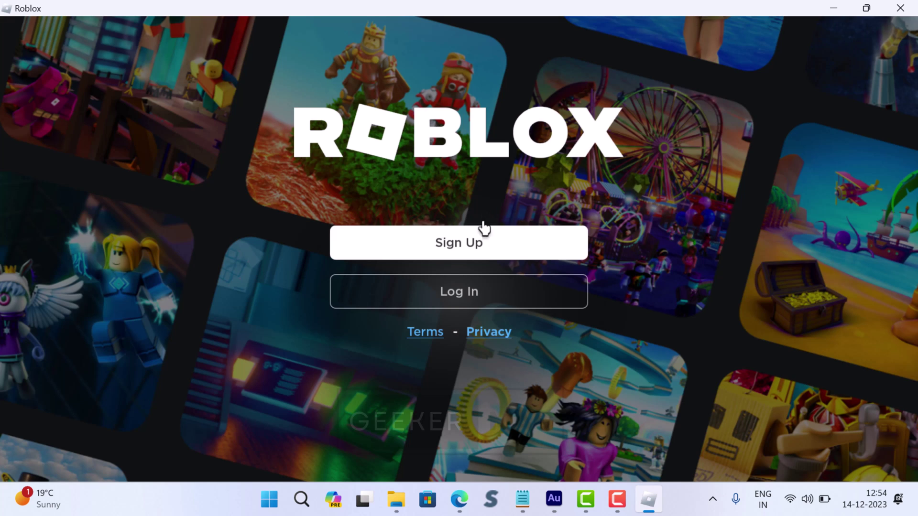
Log in to the reinstalled Roblox app with the account username and password.
click(521, 295)
click(413, 284)
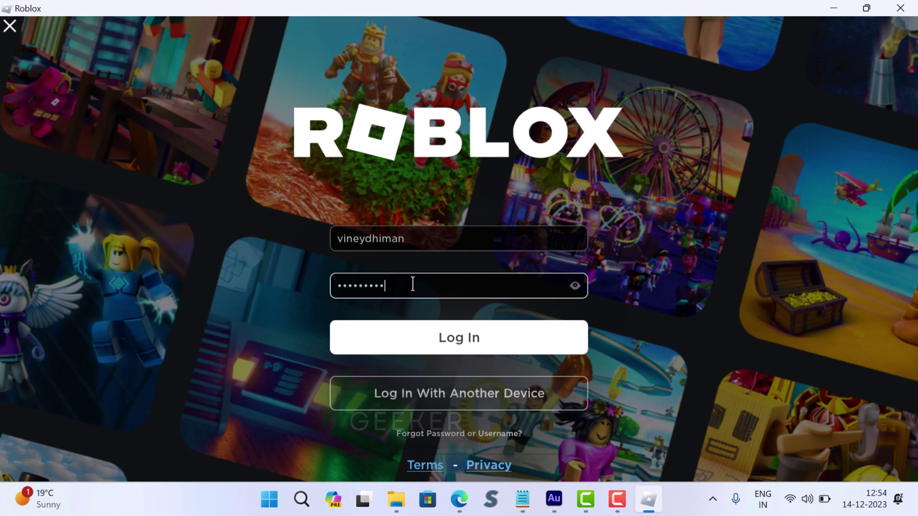
key(Return)
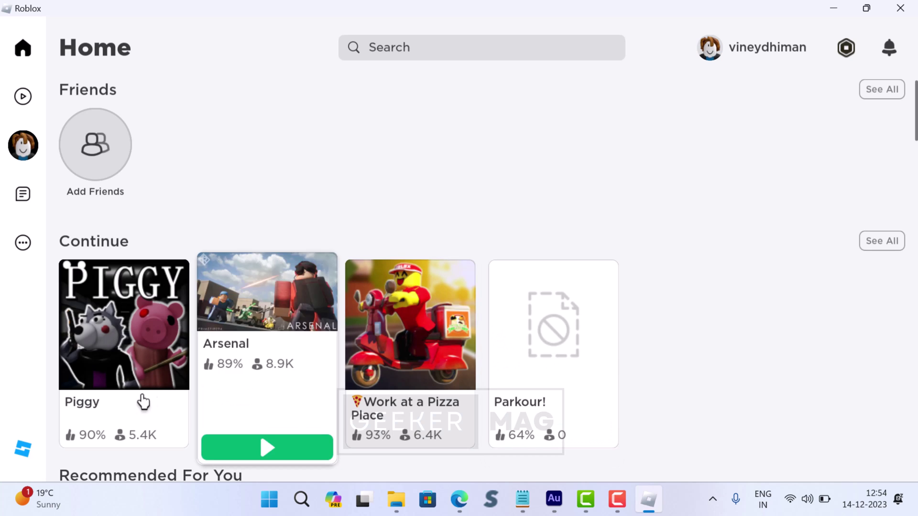
Join a Piggy server from its game card and vote for a map and the Infection Piggy mode.
click(143, 399)
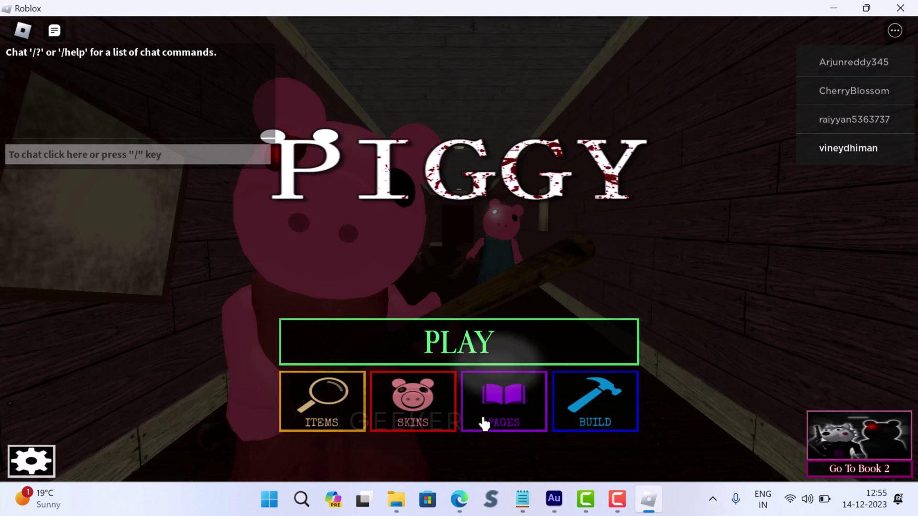
click(509, 340)
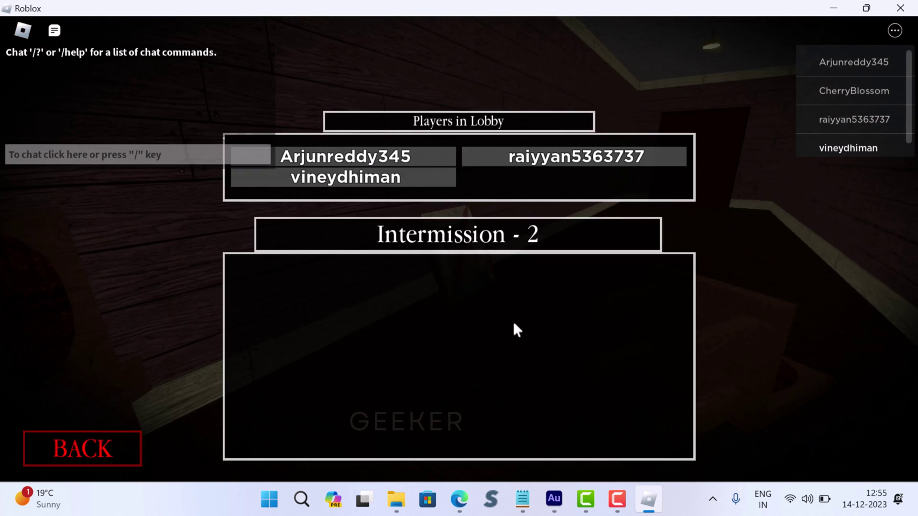
click(293, 301)
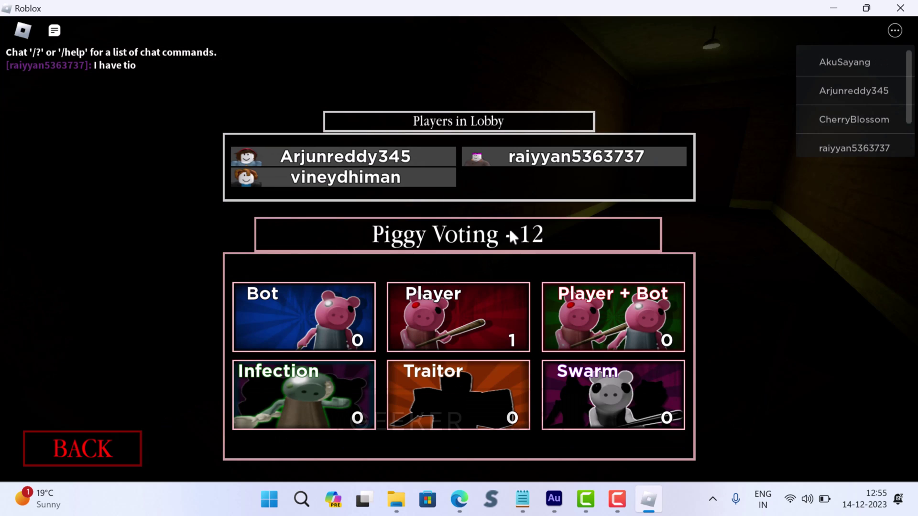
click(467, 344)
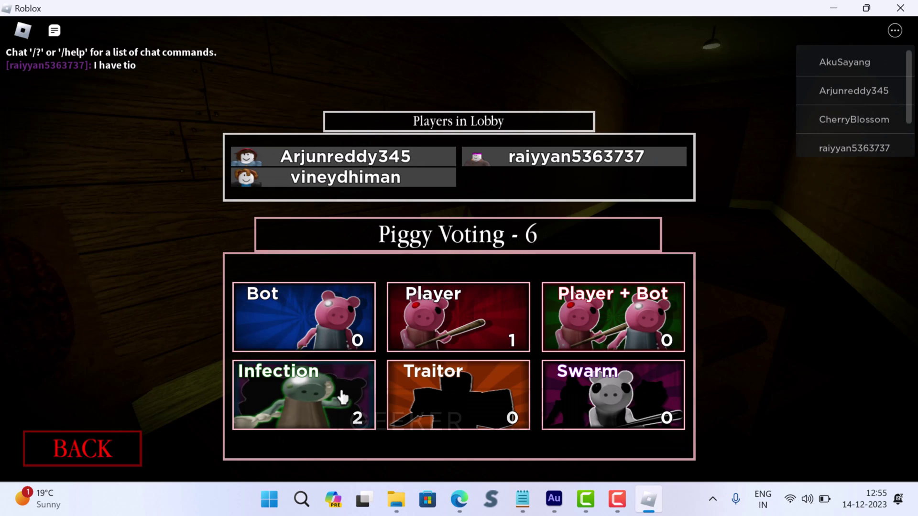